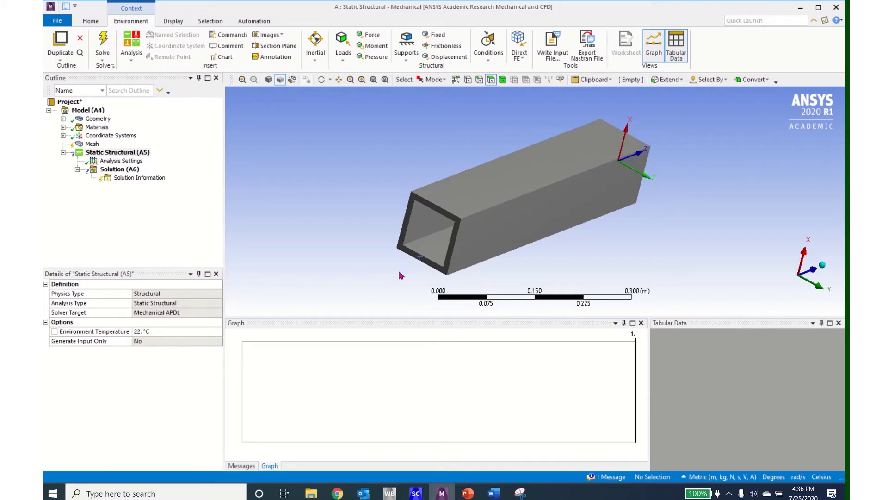
Insert a named selection under the model and set its scoping method to Worksheet
mouse_move(468, 256)
middle_mouse_down()
mouse_move(520, 258)
mouse_move(521, 236)
mouse_move(471, 245)
mouse_move(470, 260)
middle_mouse_up()
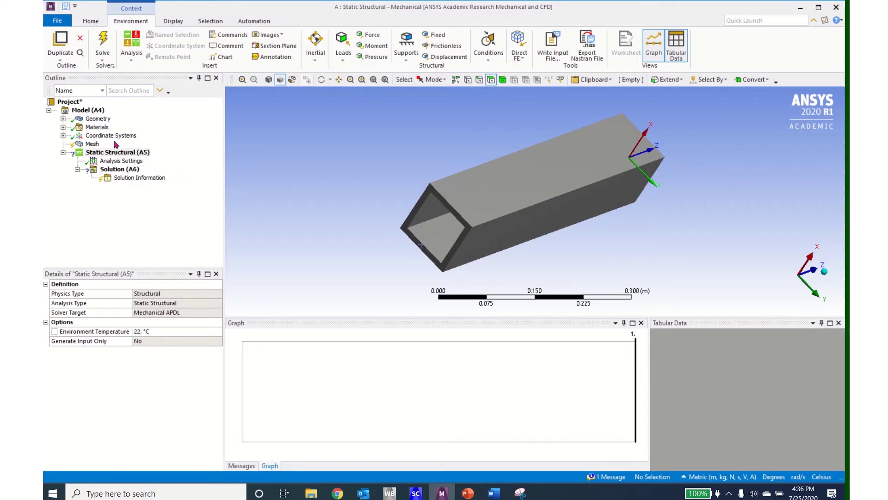
right_click(83, 113)
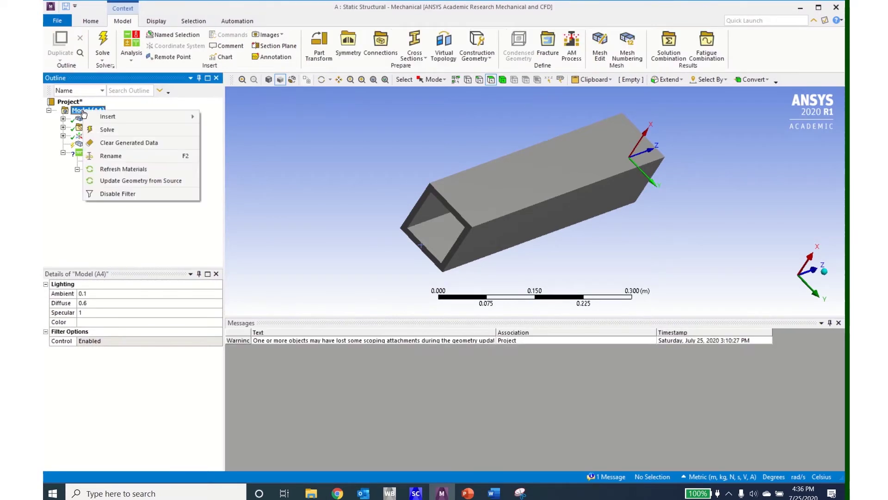
mouse_move(154, 117)
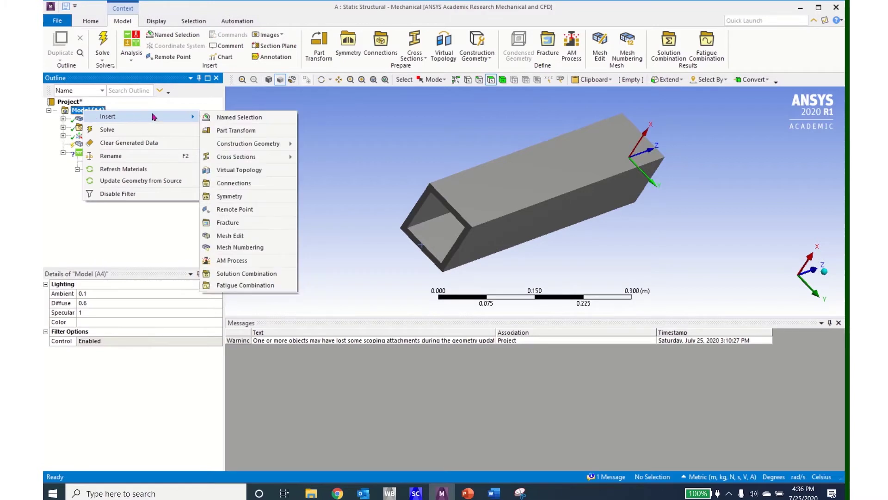
left_click(226, 119)
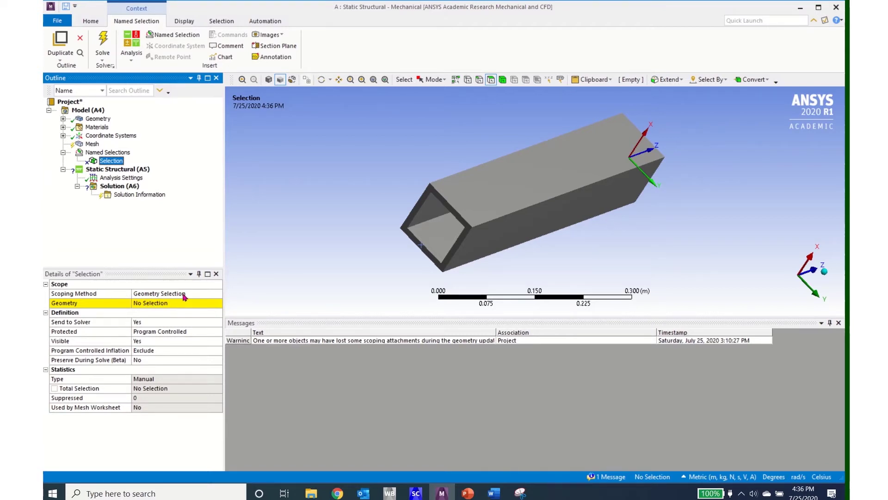
left_click(218, 295)
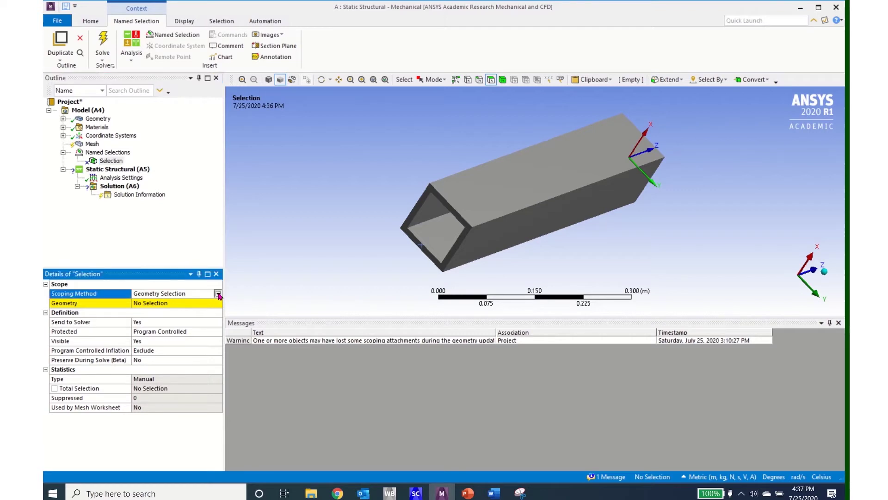
left_click(218, 294)
left_click(212, 309)
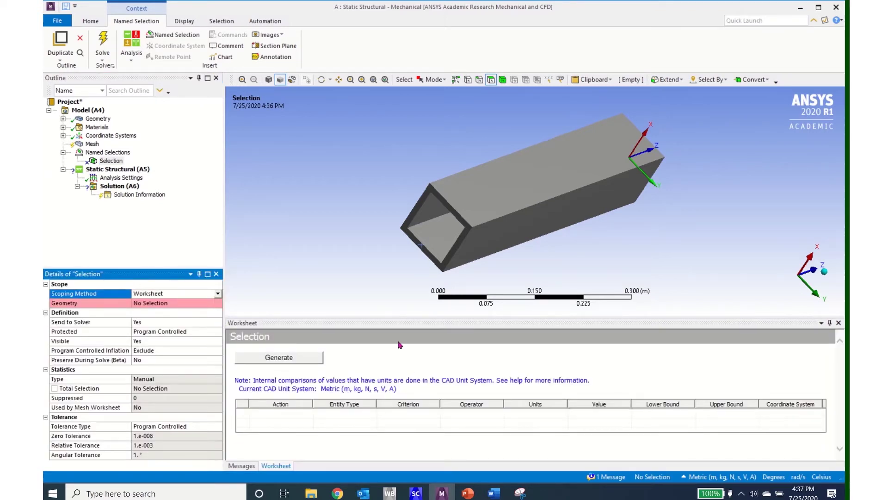
Add a row to the named selection's worksheet with Vertex as the entity type
right_click(290, 416)
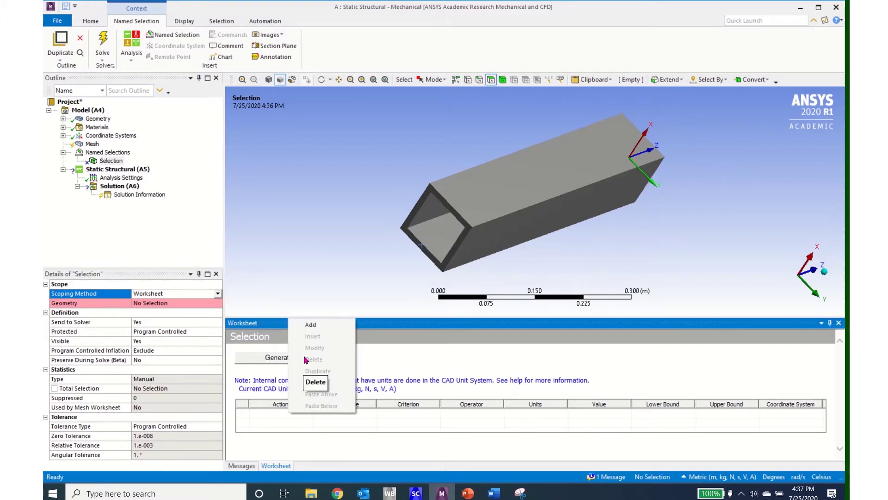
left_click(311, 326)
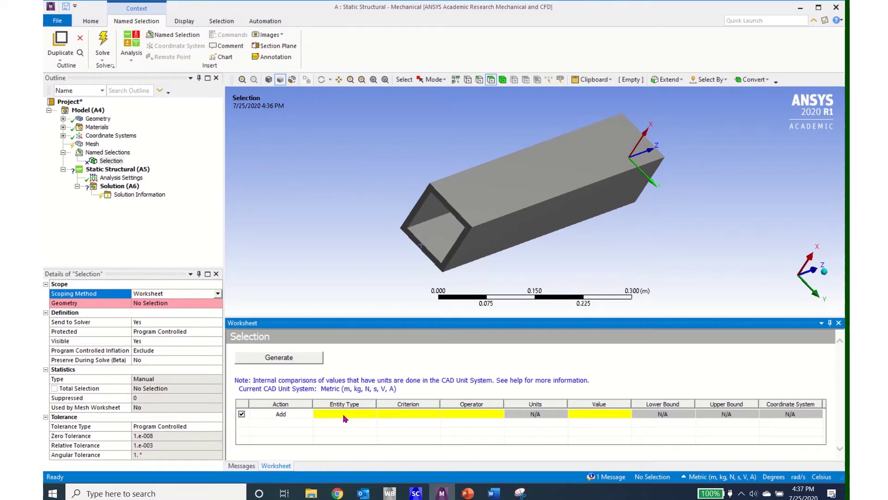
left_click(371, 417)
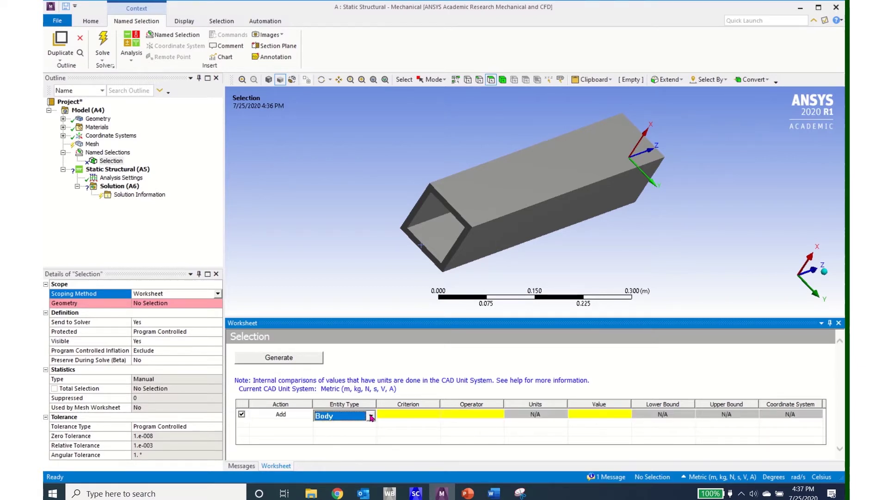
left_click(371, 416)
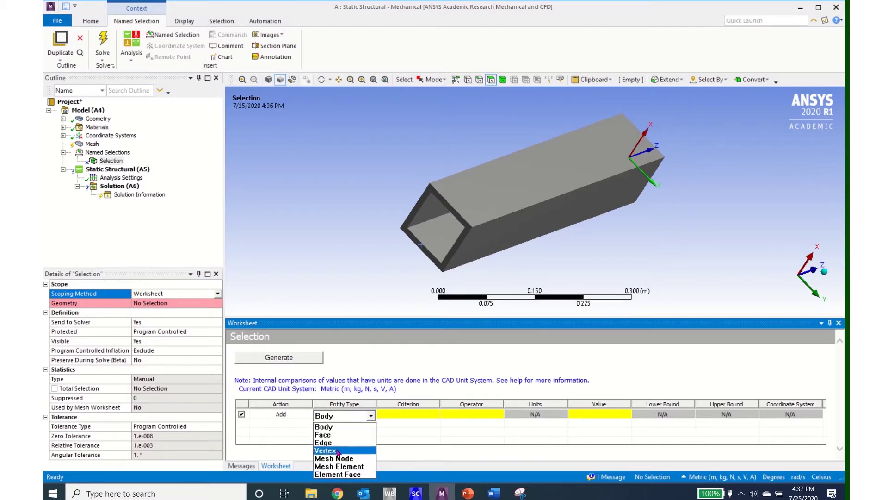
left_click(339, 451)
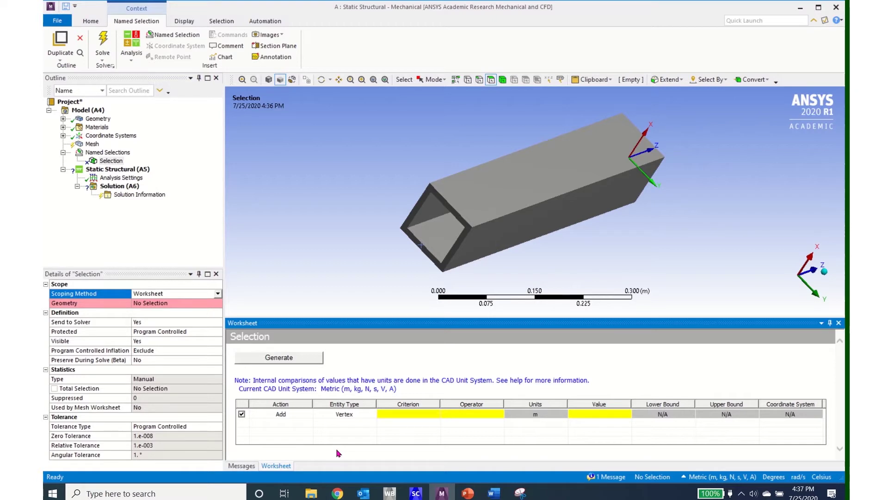
Set the worksheet row's criterion to Location Z Equal -0.5 m and generate the vertex selection
left_click(437, 414)
left_click(436, 416)
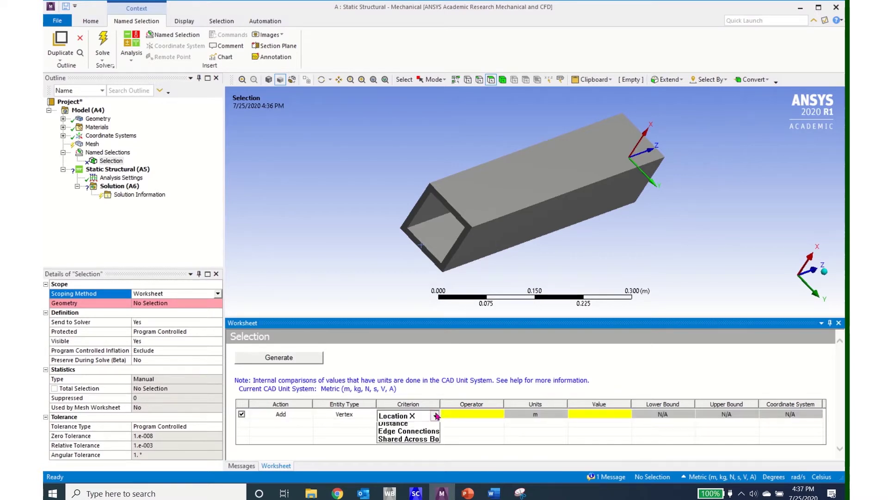
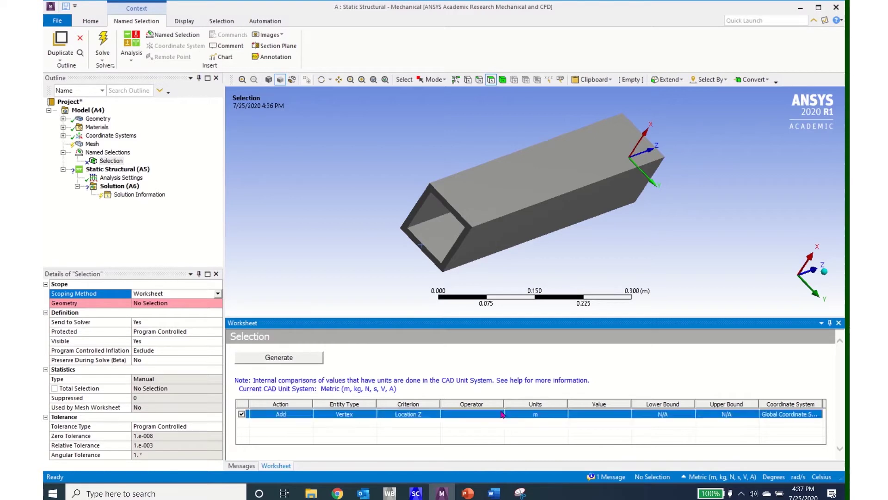
left_click(499, 415)
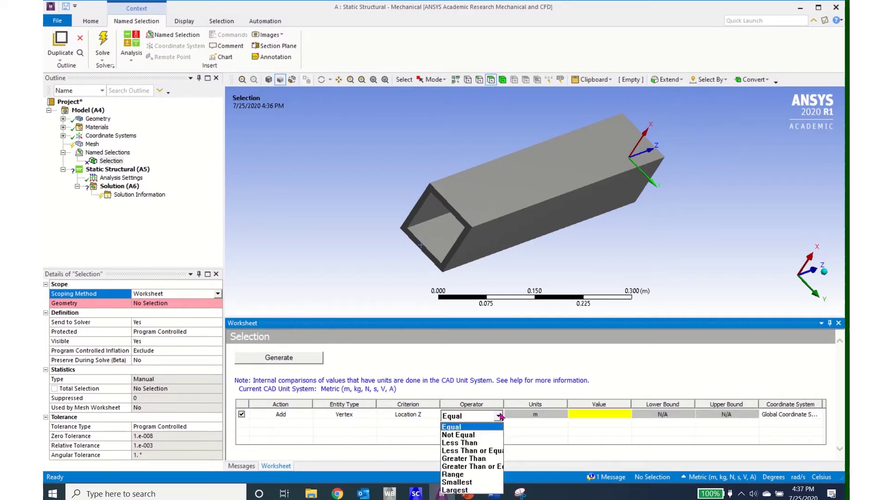
left_click(478, 429)
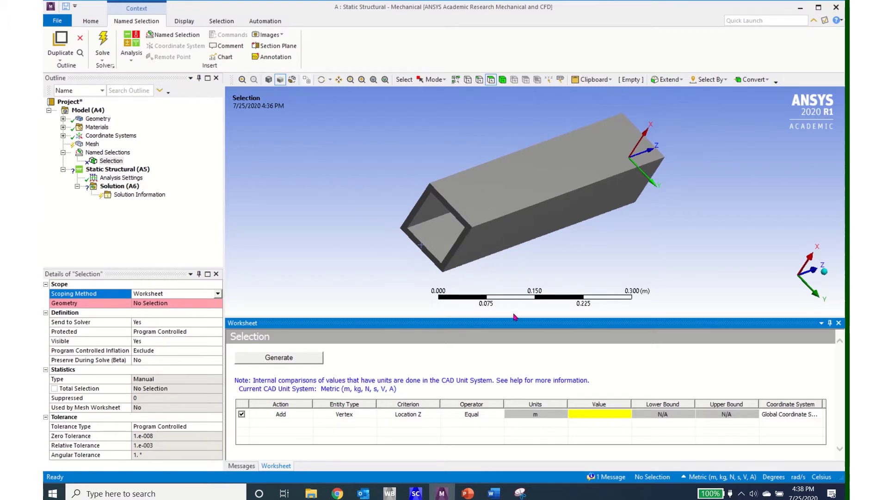
left_click(603, 415)
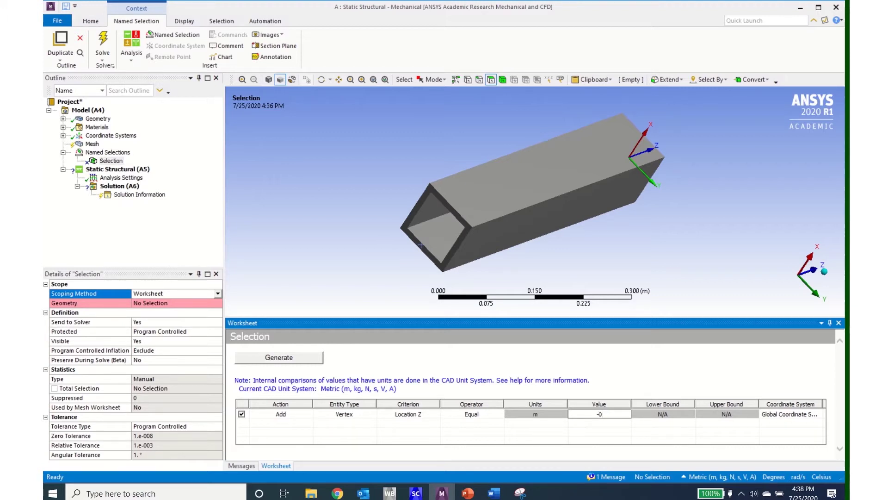
key("Return")
left_click(266, 363)
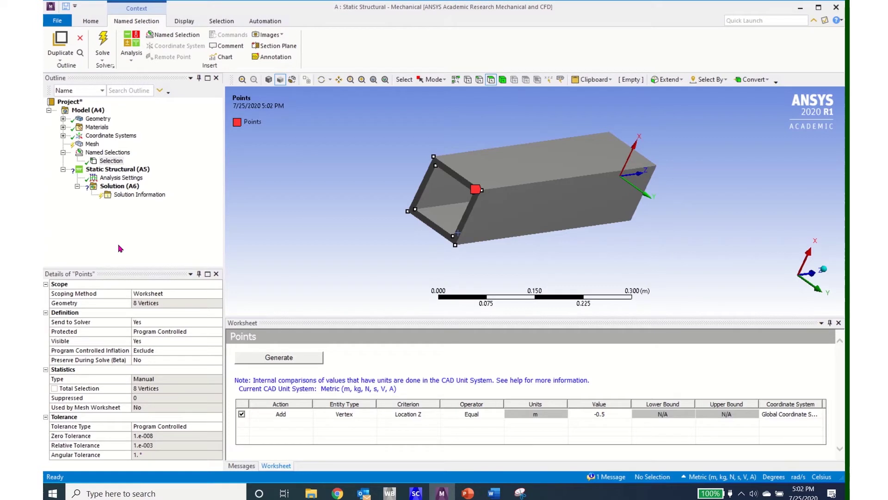
Rename the new named selection as Points
left_click(109, 162)
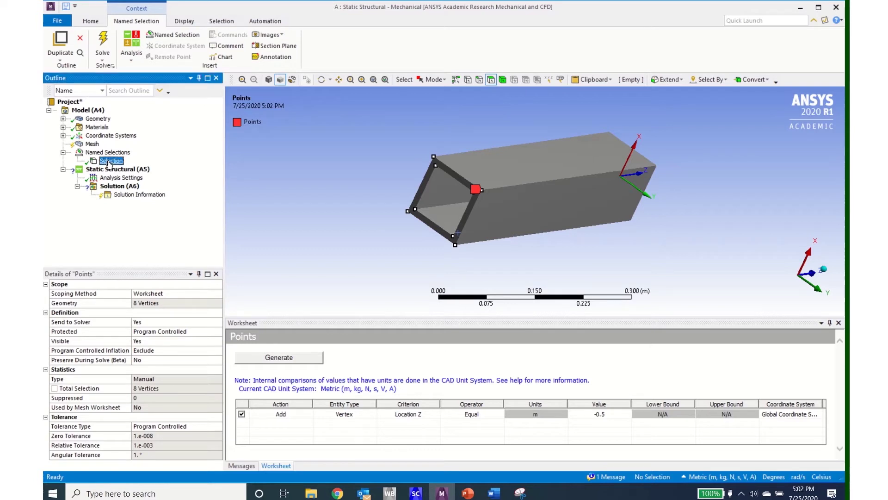
left_click(109, 163)
type("Points")
key("Return")
Insert a remote point into the model and scope it to the Points named selection
right_click(92, 111)
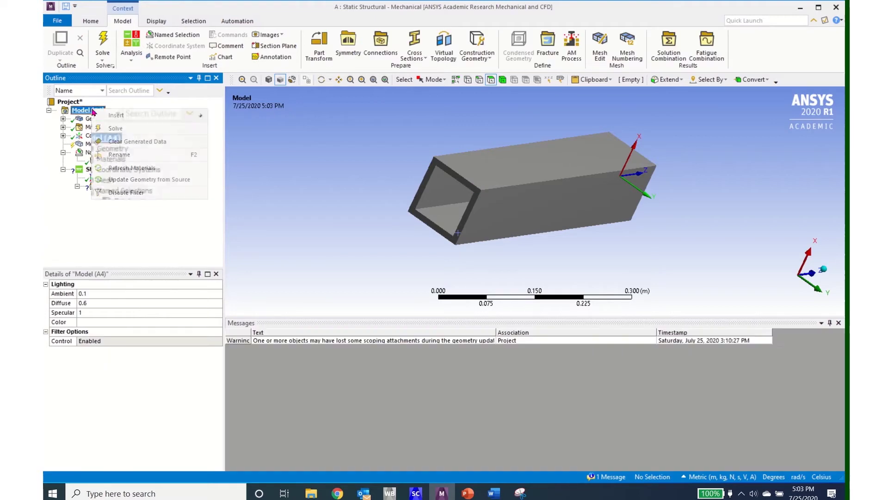
mouse_move(206, 116)
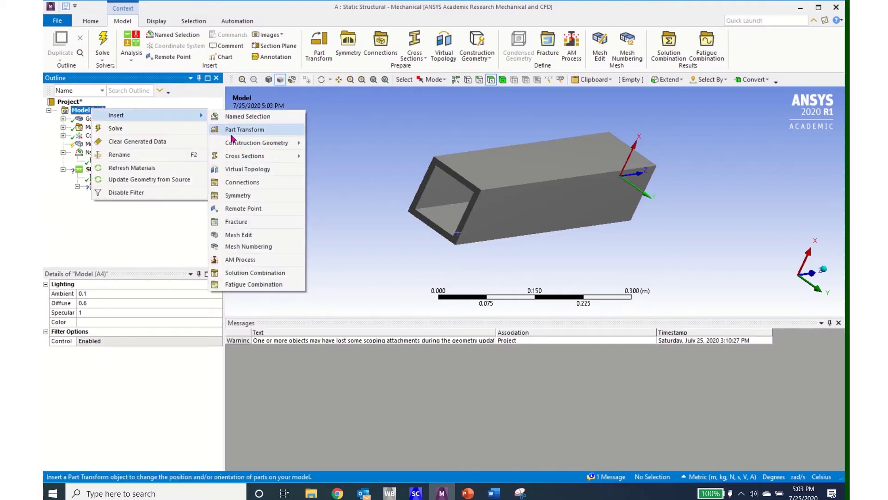
left_click(235, 209)
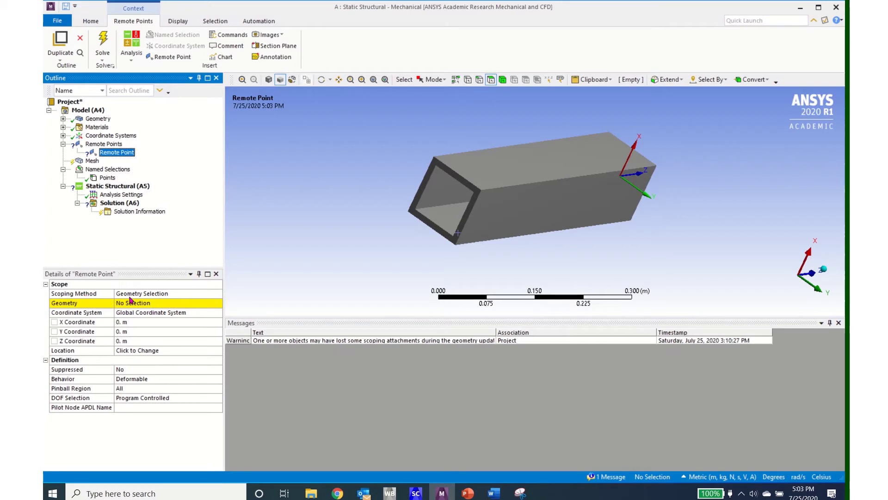
left_click(218, 295)
left_click(218, 295)
left_click(196, 311)
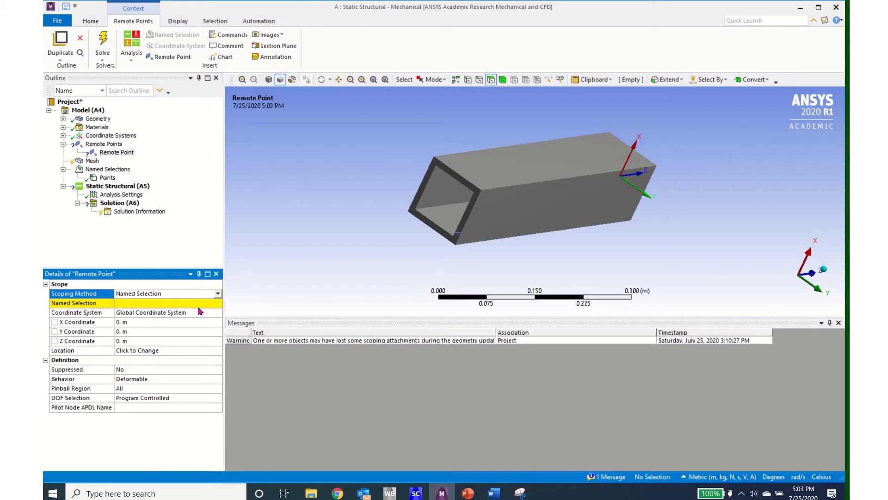
left_click(221, 305)
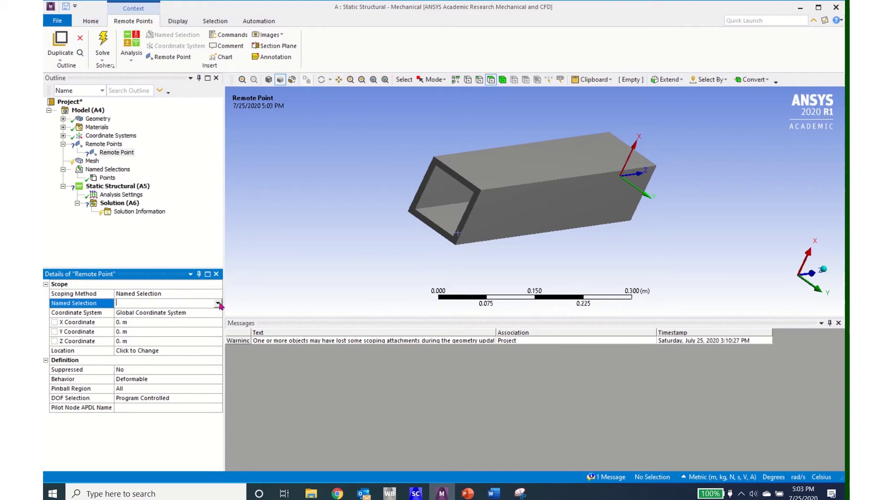
left_click(219, 304)
left_click(187, 312)
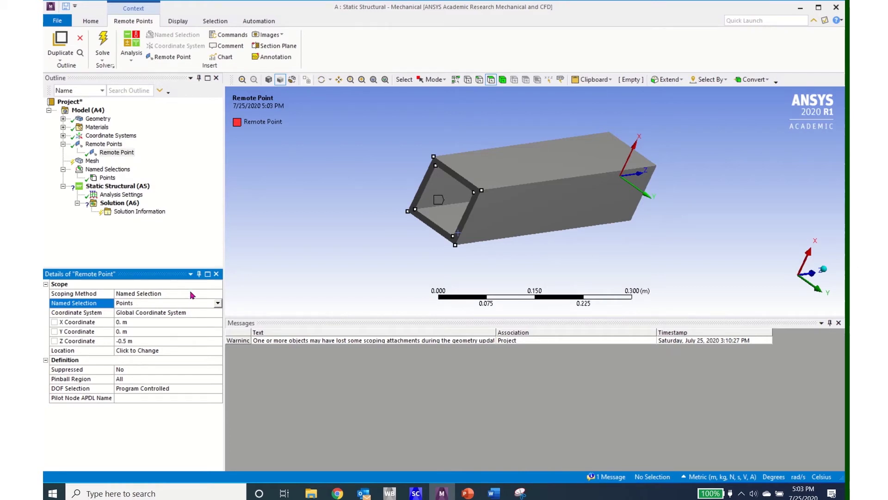
Insert an APDL command object under the remote point containing the line "Measure_pilot = _npilot"
right_click(117, 155)
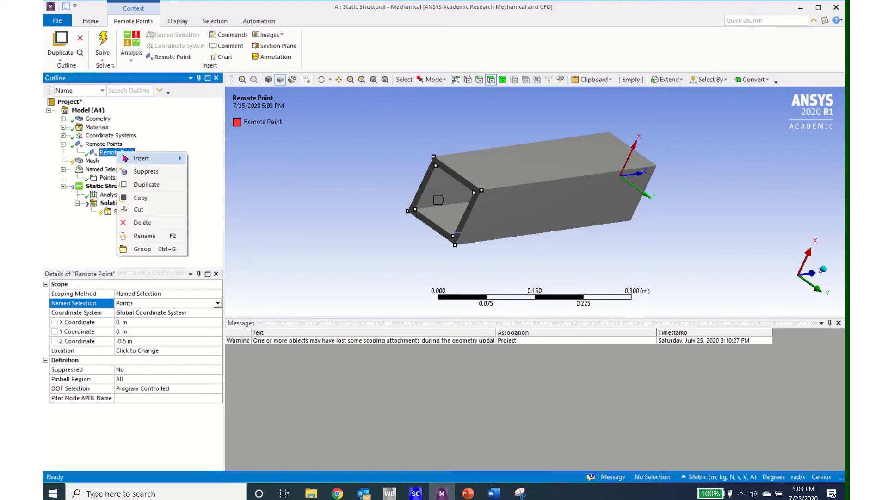
mouse_move(136, 159)
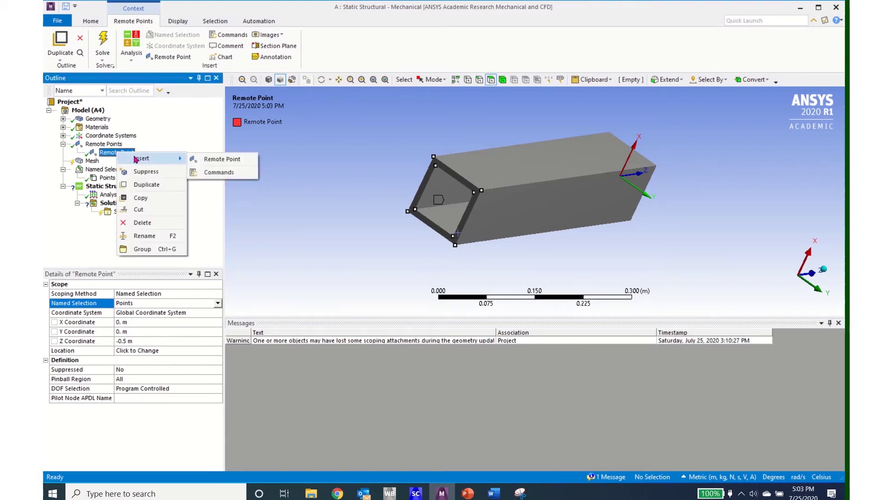
left_click(221, 172)
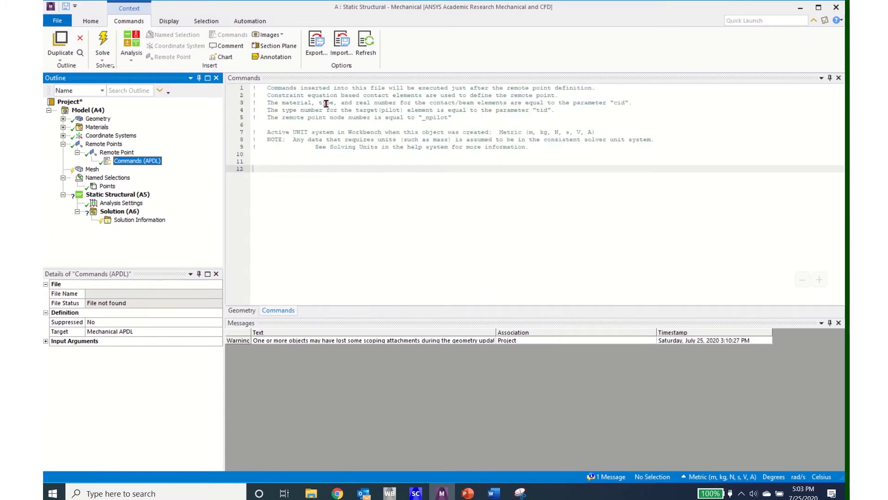
left_click(291, 169)
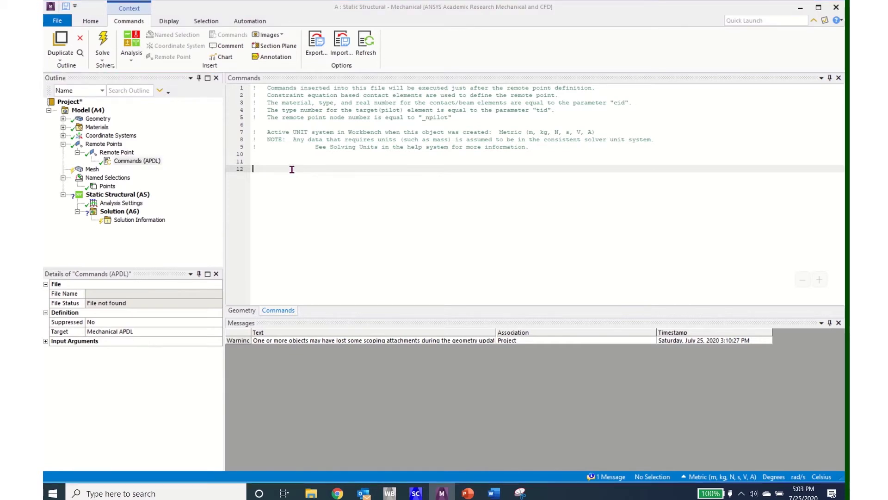
type("Measure_pilot = _npilot")
Set Show Connection Lines to Yes for the remote points and check the remote point's connections to the end vertices
left_click(108, 154)
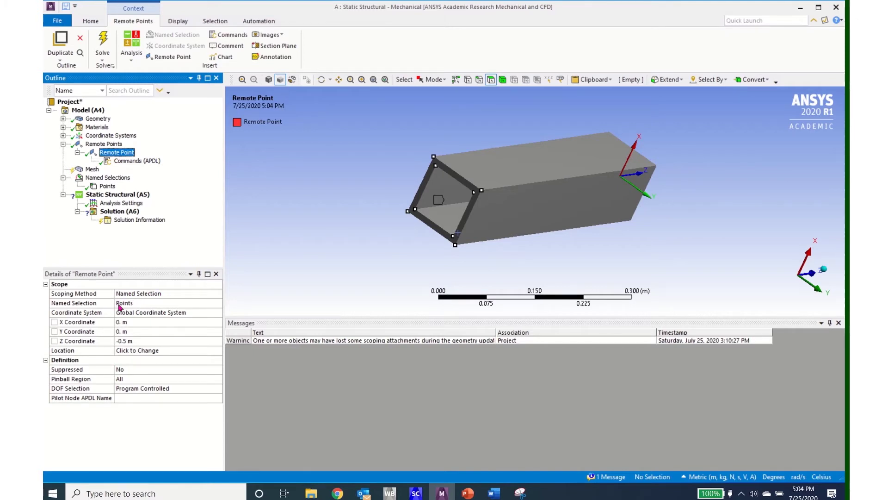
left_click(105, 145)
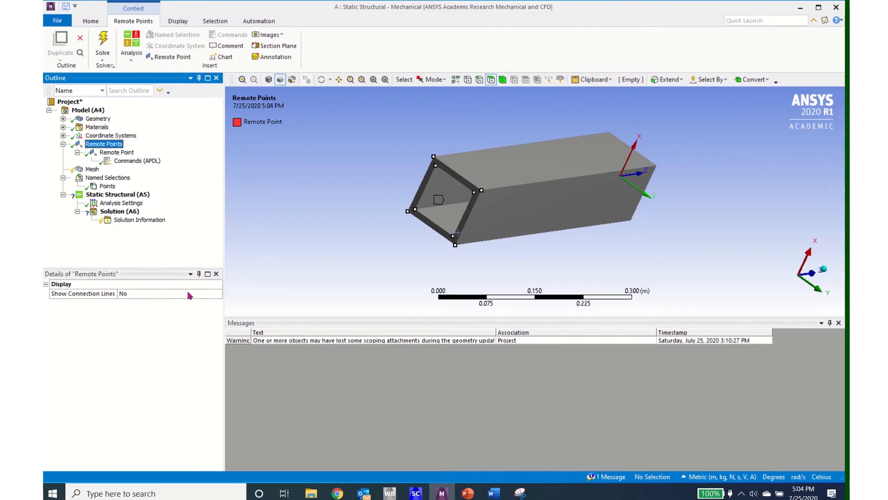
left_click(219, 296)
left_click(217, 293)
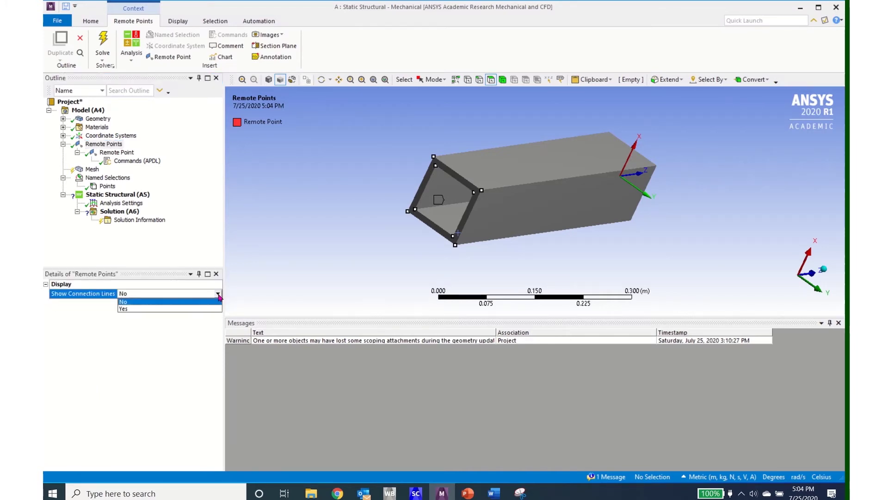
left_click(209, 307)
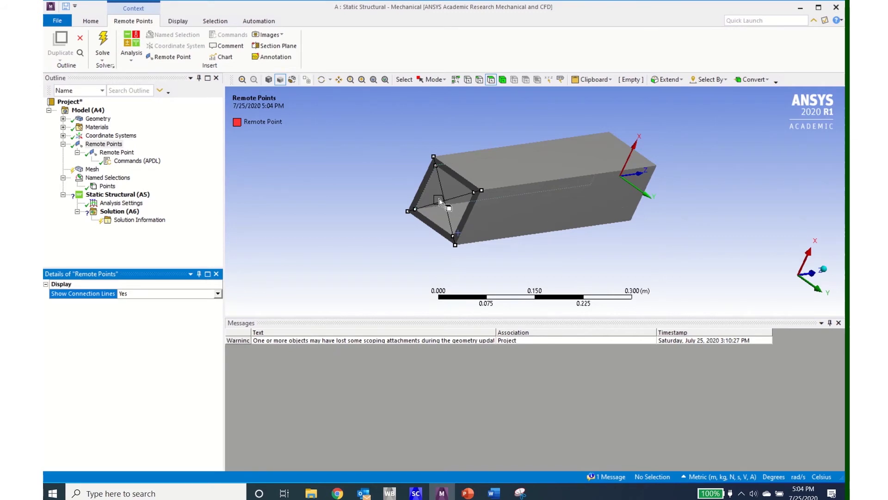
left_click(117, 153)
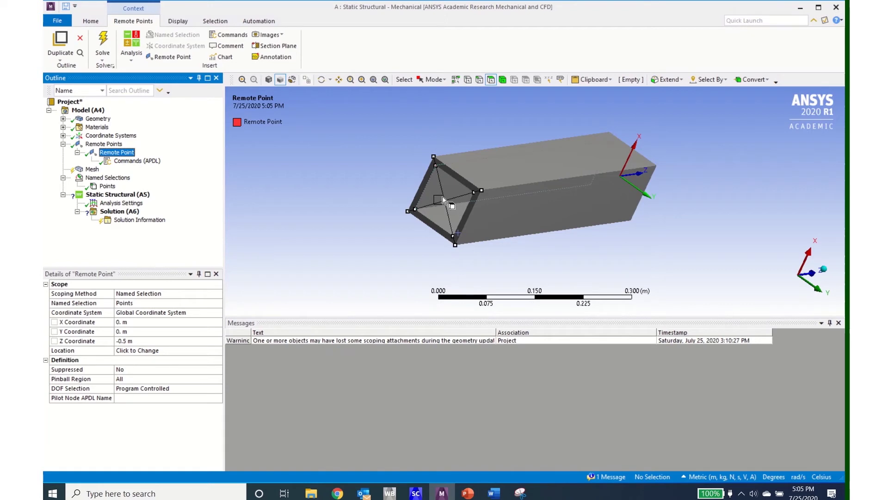
Generate the mesh for the hollow beam with the default mesh settings
left_click(63, 145)
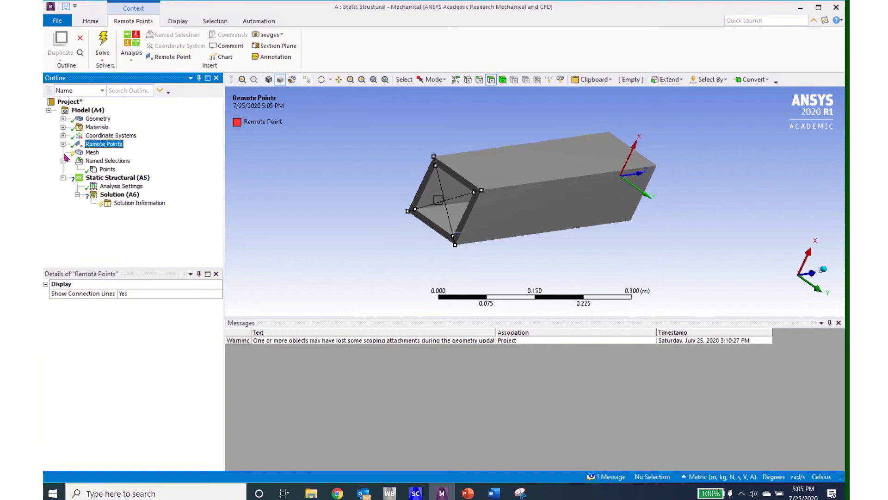
left_click(91, 153)
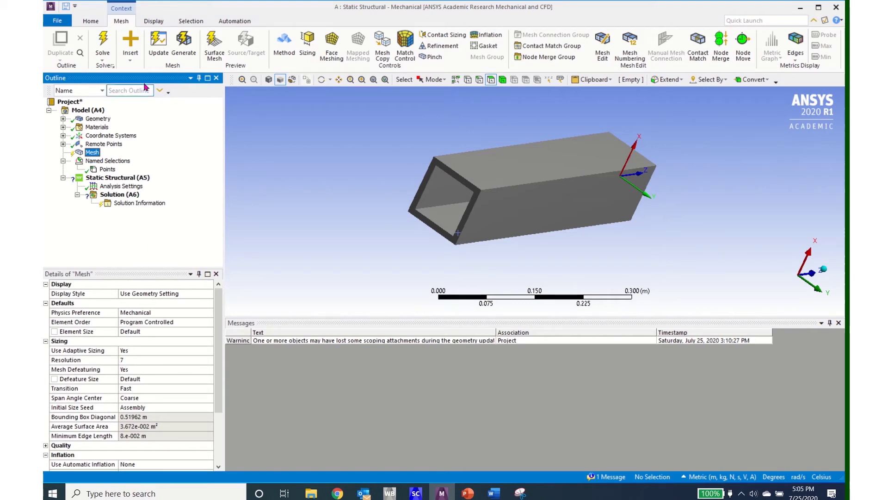
left_click(185, 45)
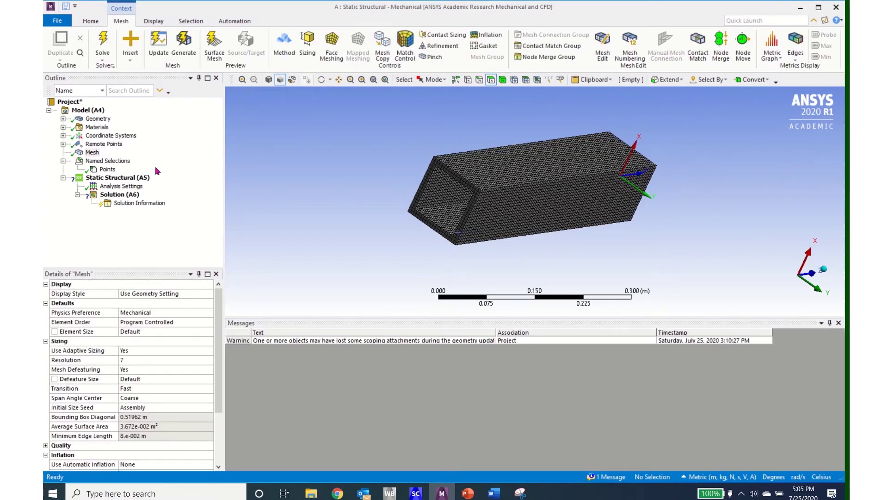
Add a fixed support to the static structural analysis, scoped to the beam end face nearest the global coordinate origin
left_click(117, 180)
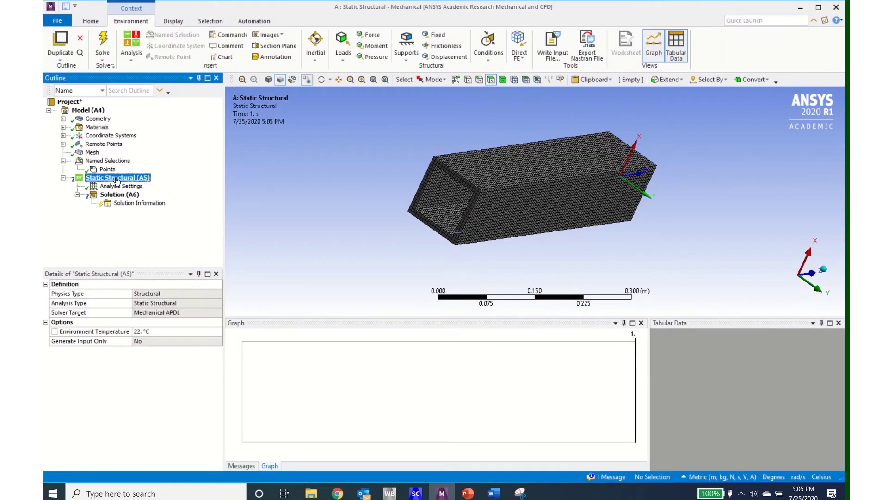
left_click(435, 34)
middle_click_drag(675, 241, 527, 272)
left_click(490, 80)
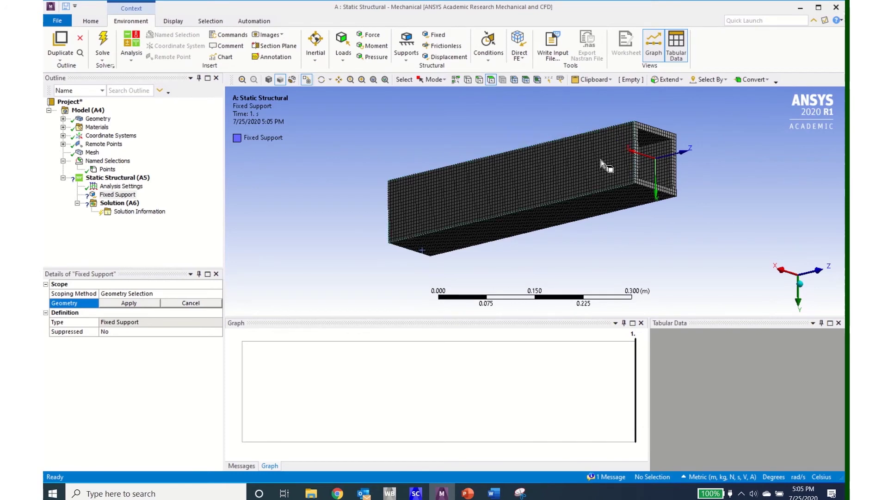
left_click(650, 189)
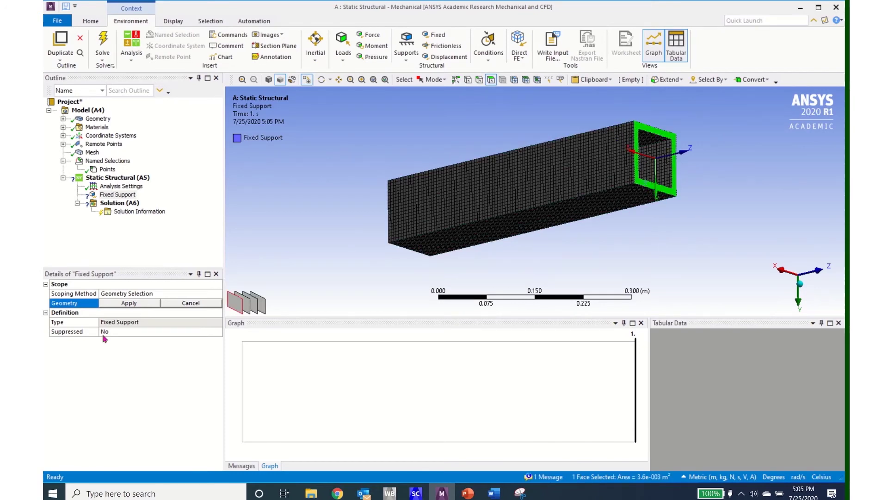
left_click(124, 304)
Apply a moment load to the beam's end face opposite the fixed support
middle_click_drag(362, 241, 452, 173)
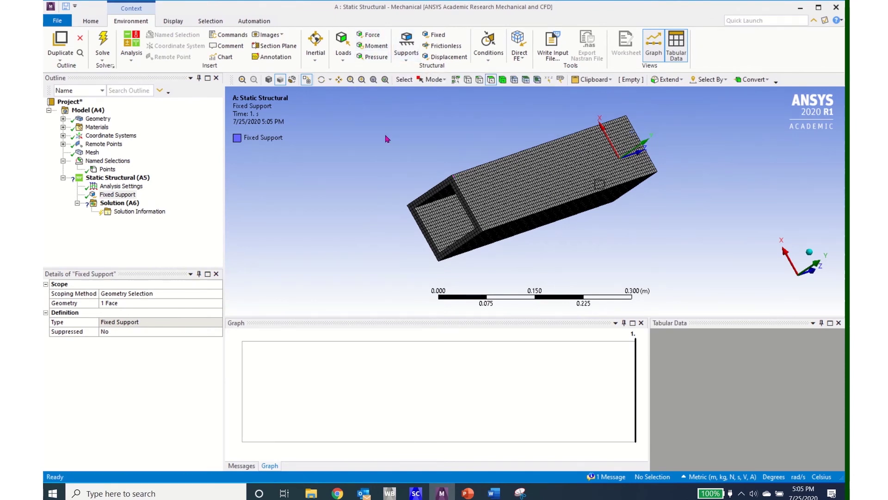
left_click(423, 228)
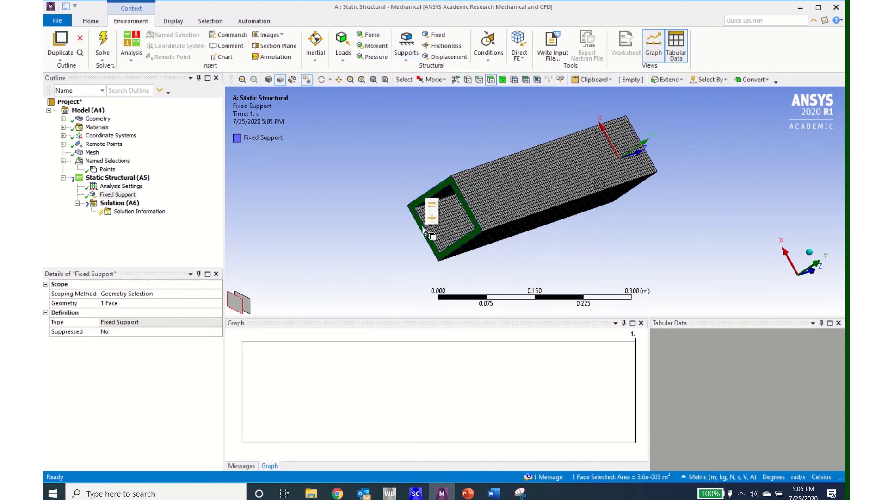
left_click(372, 45)
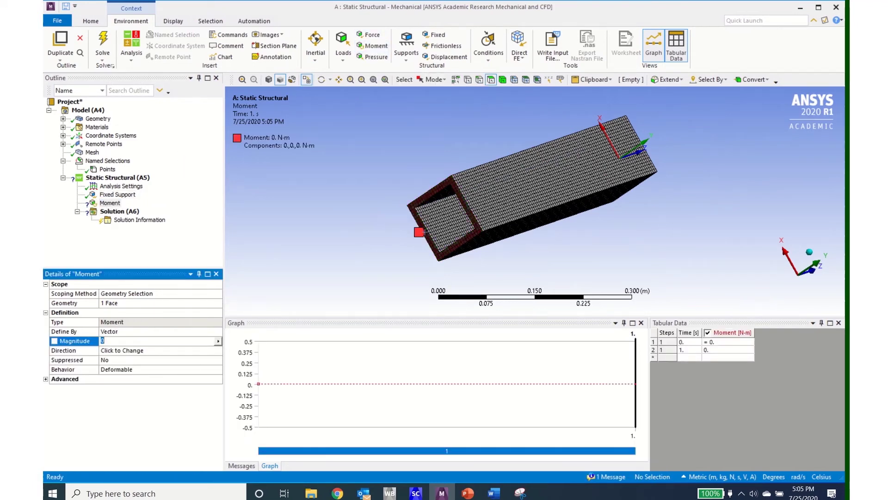
Define the moment by components and set its Z component to 5000 N·m, checking the load direction on the beam
middle_click_drag(665, 249, 587, 257)
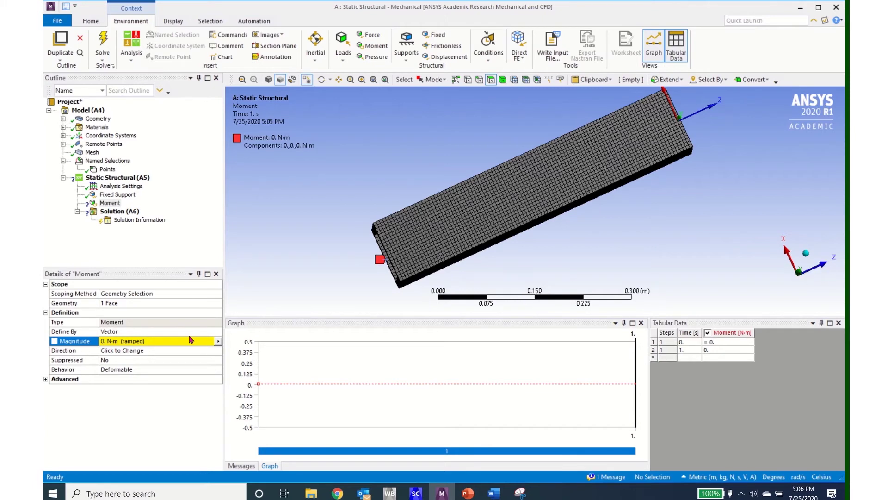
left_click(218, 332)
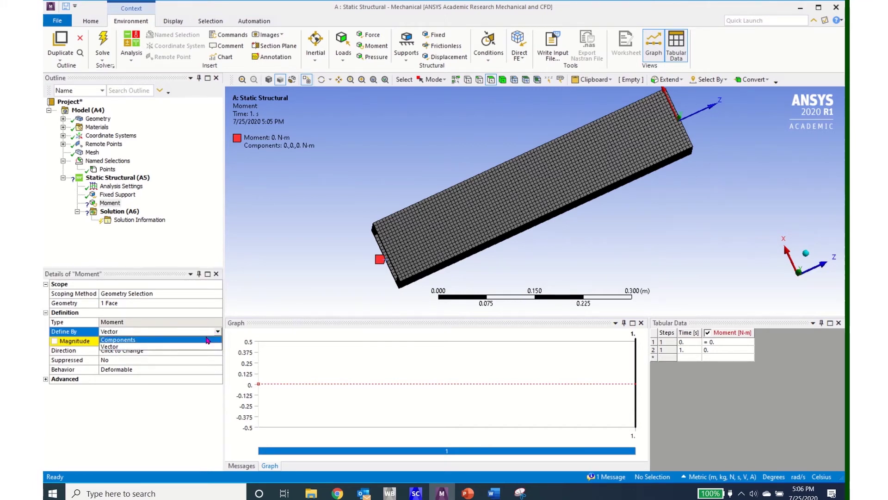
left_click(207, 342)
left_click(184, 370)
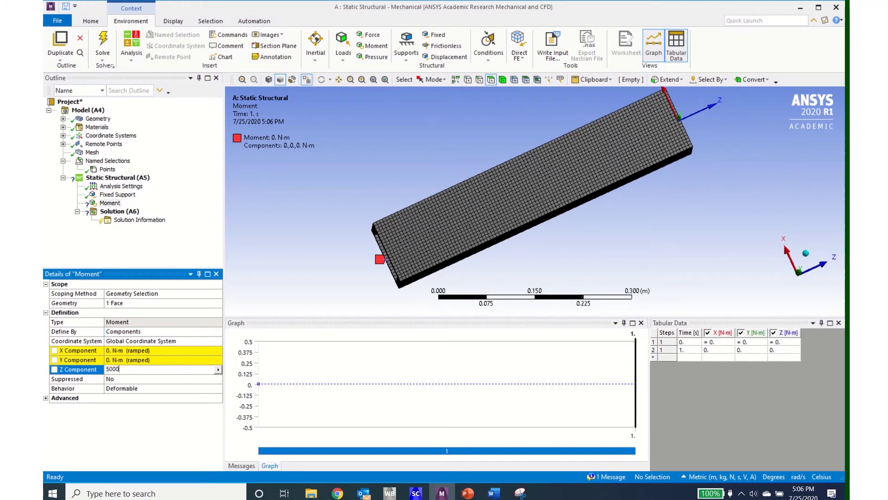
key("Return")
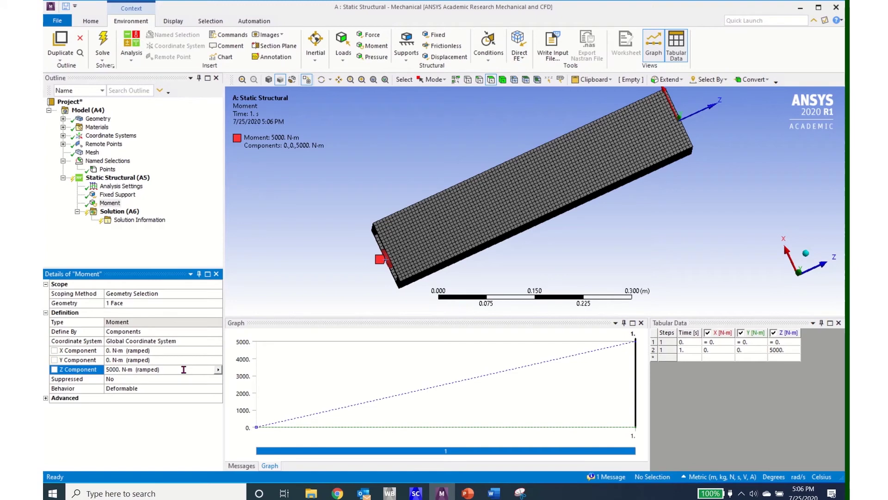
middle_click_drag(456, 269, 339, 282)
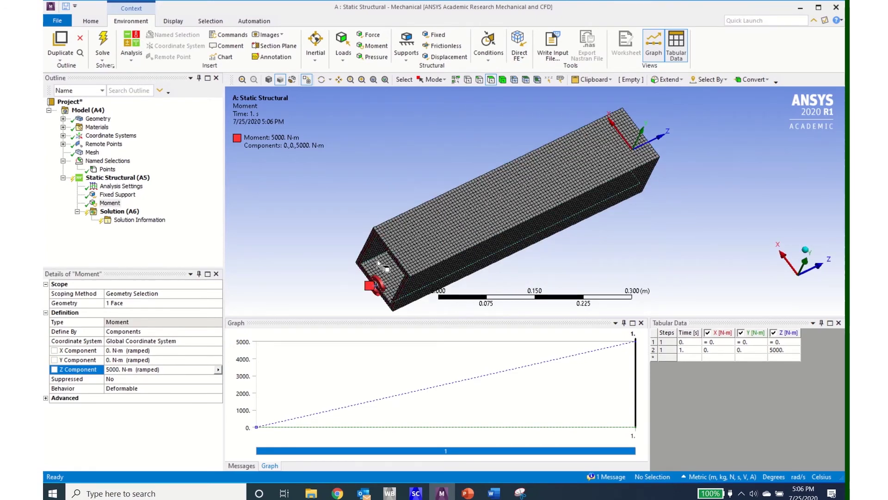
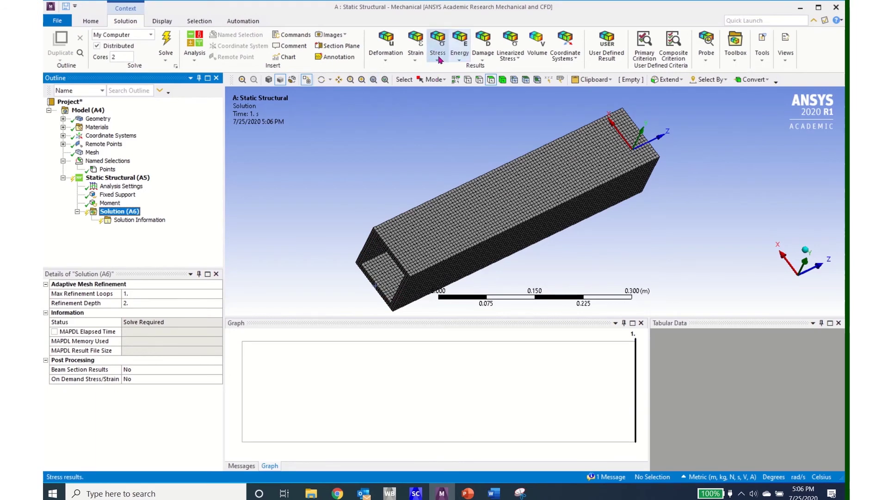
Add Equivalent (von-Mises) Stress and Total Deformation results to the solution
left_click(437, 51)
left_click(453, 70)
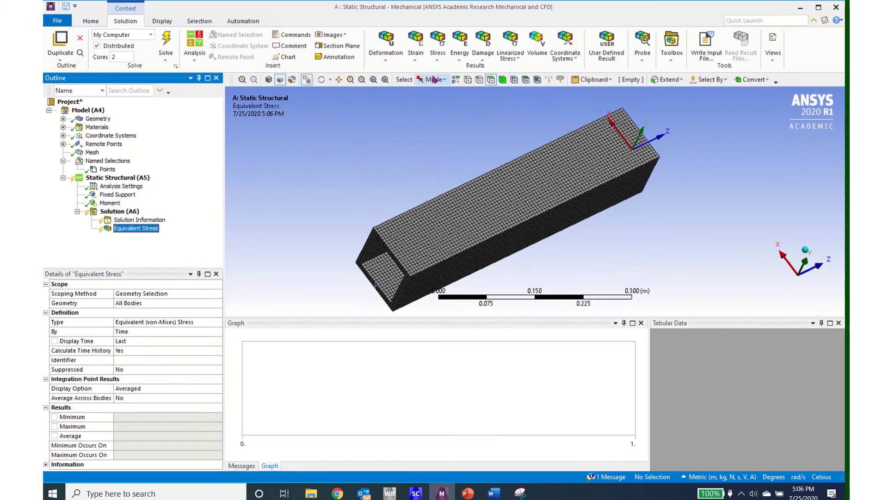
left_click(386, 52)
left_click(391, 69)
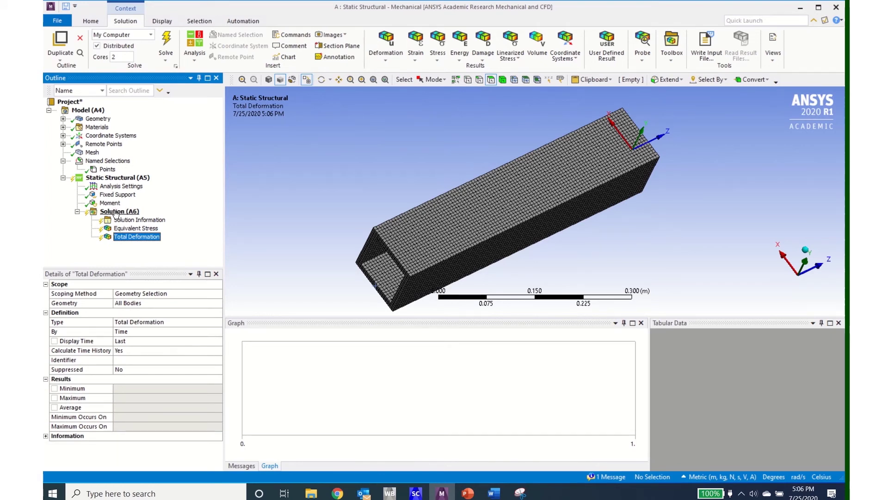
Insert an APDL command object under Solution containing the line "my_rotz = ROTZ(Measure_pilot)*57.29"
right_click(116, 214)
mouse_move(138, 217)
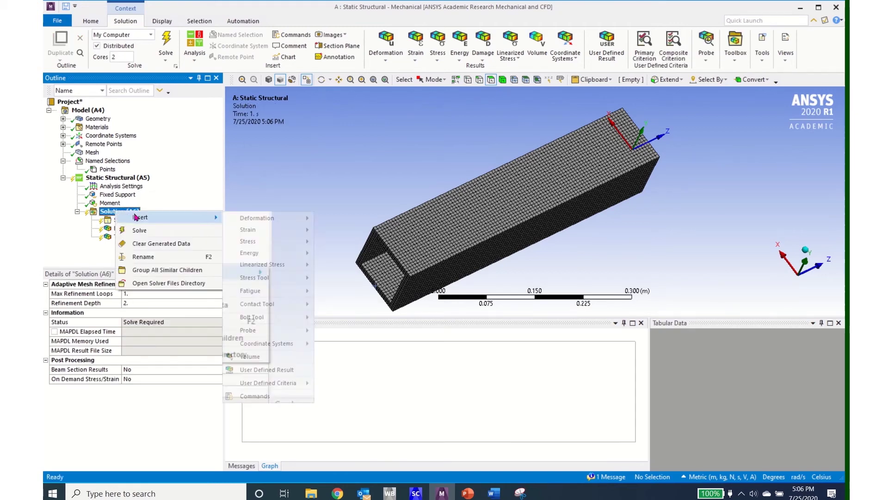
mouse_move(250, 223)
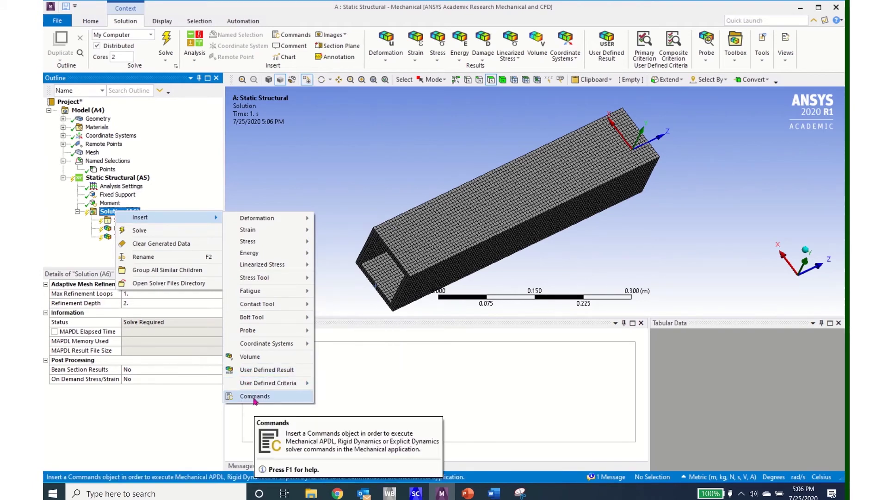
left_click(254, 397)
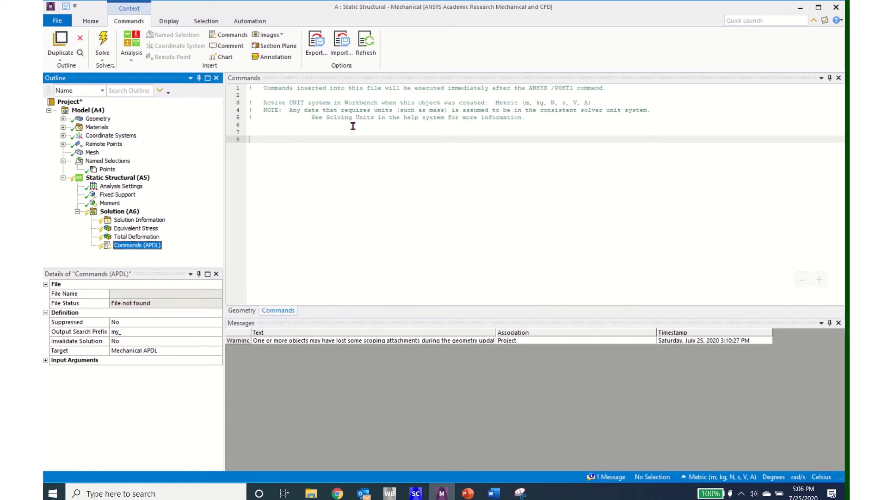
left_click(276, 140)
type("my")
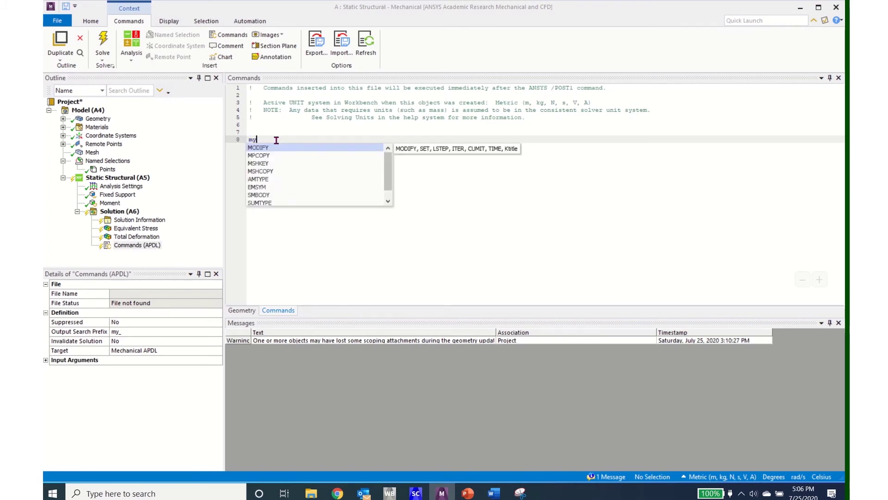
type("_rotz = ROTZ(Meas")
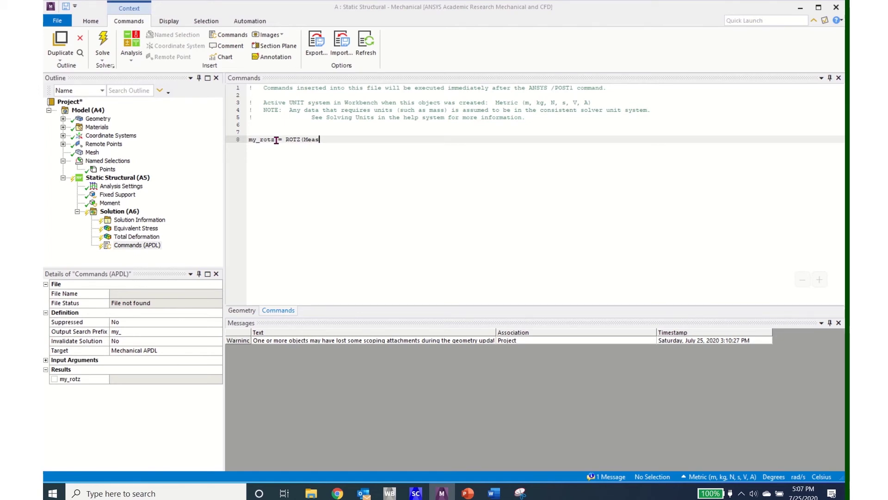
type("ure_pilot)*57.29")
Solve the analysis and check the my_rotz value returned by the solution's APDL commands
left_click(103, 39)
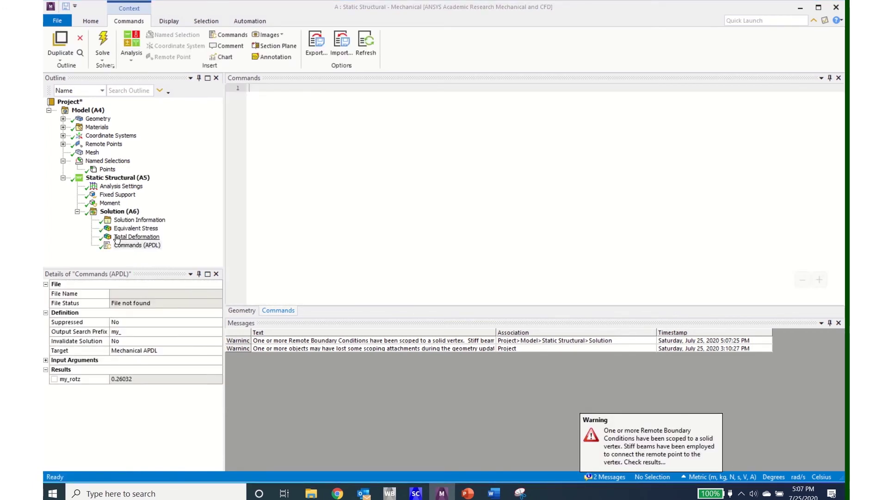
left_click(133, 244)
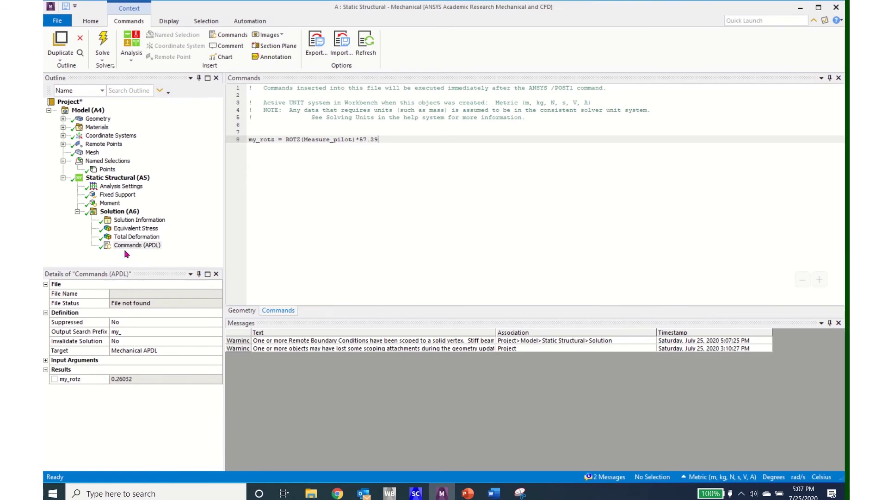
left_click(125, 245)
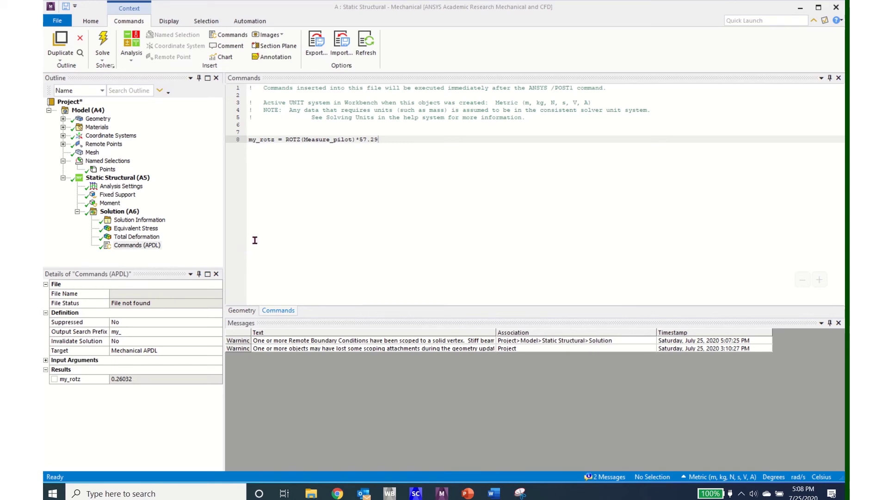
Add a space before "*57.29" in the solution's my_rotz command line and solve again
left_click(355, 141)
left_click(103, 41)
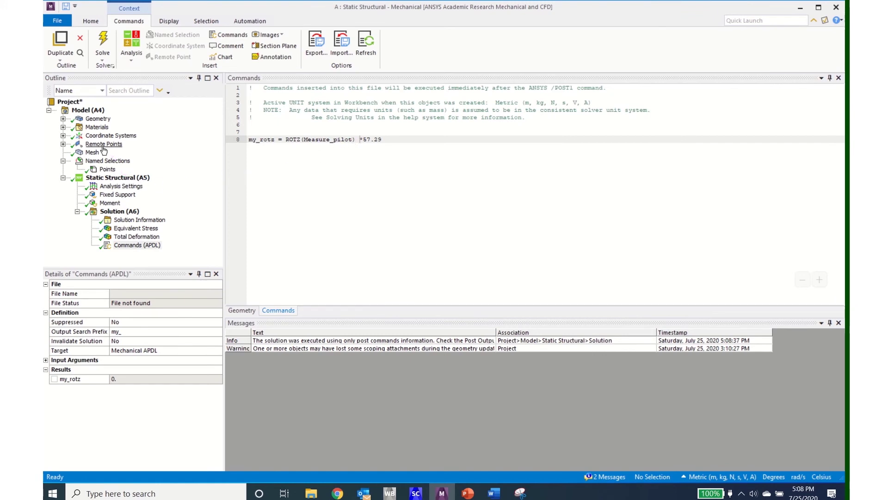
Make a spacing-only edit before the equals sign in the remote point's Measure_pilot command and re-solve the model
left_click(63, 144)
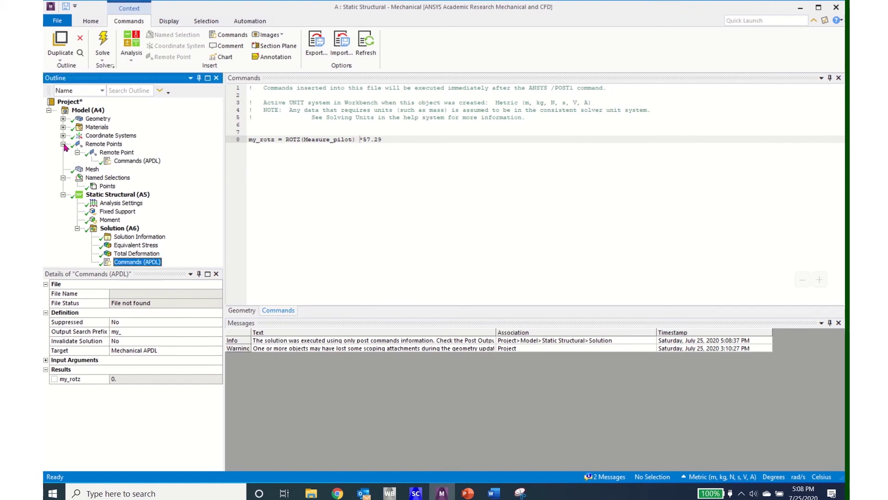
left_click(132, 161)
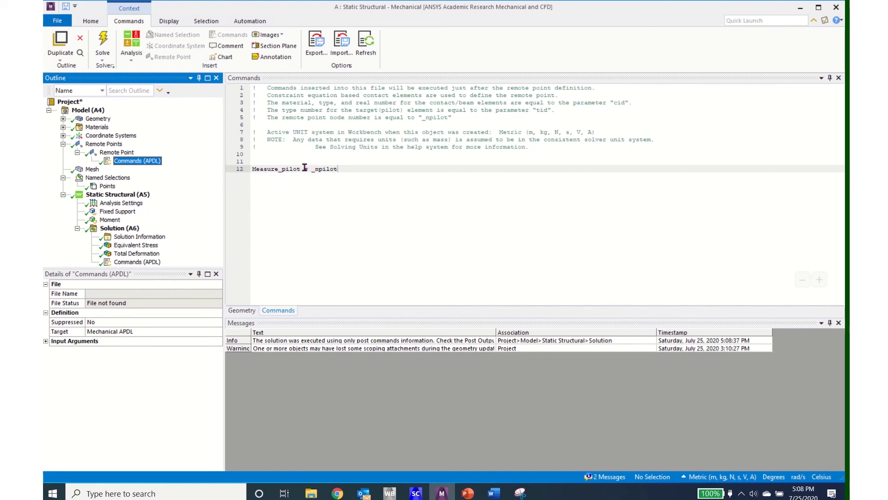
left_click(304, 169)
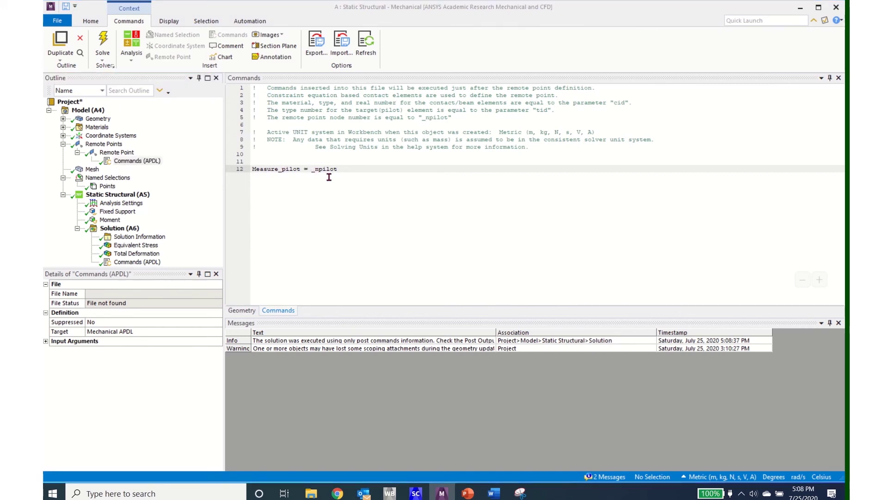
key("BackSpace")
left_click(102, 40)
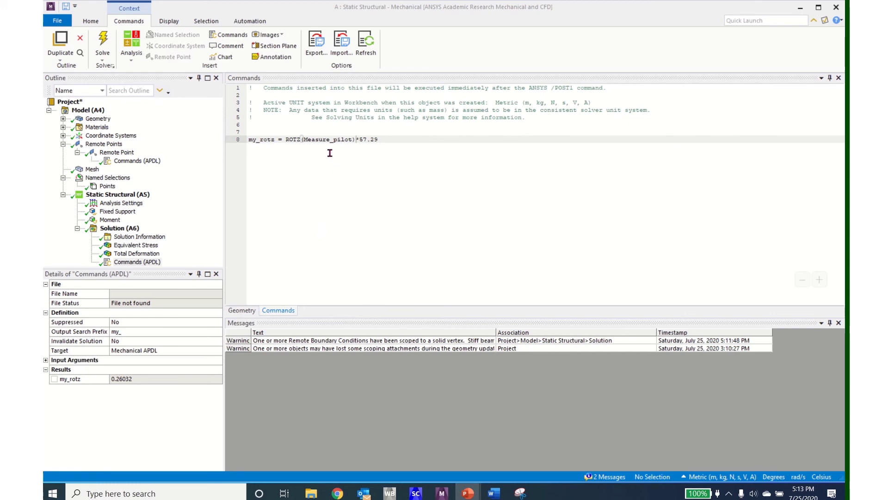
Make a spacing-only edit after "ROTZ(Measure_pilot)" in the solution's command, re-solve, and check the my_rotz result
left_click(356, 139)
key("BackSpace")
left_click(103, 44)
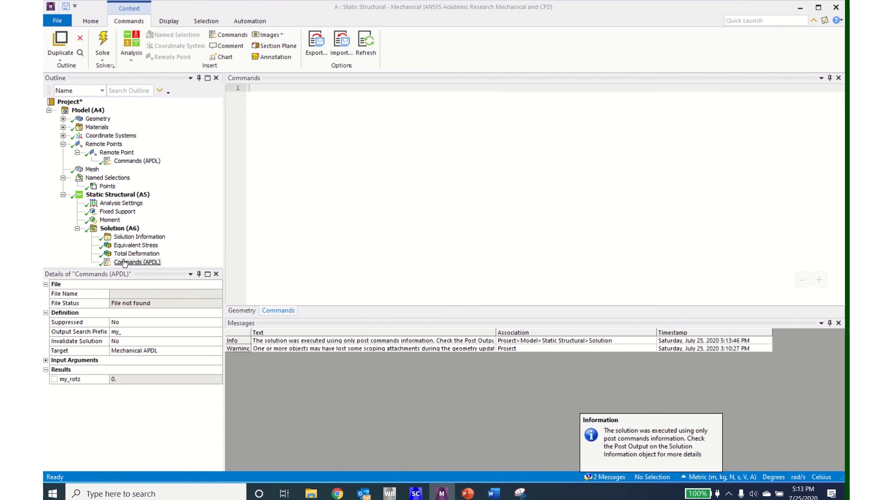
left_click(124, 263)
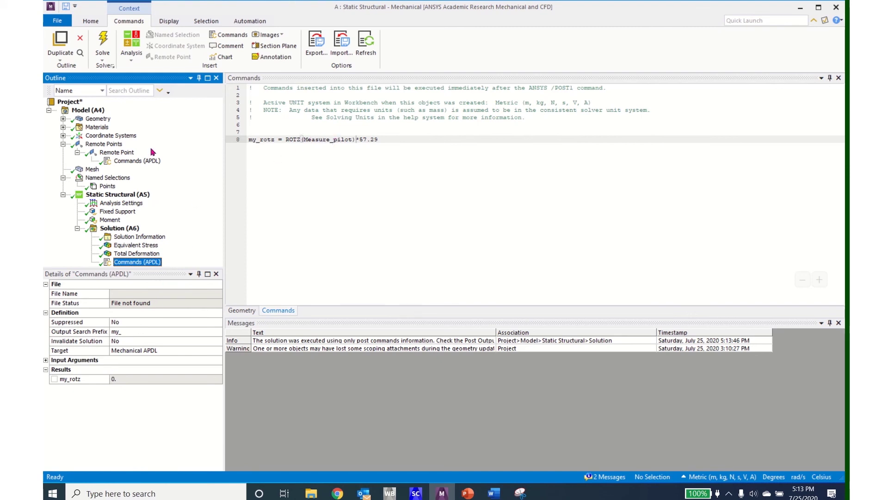
Modify only the spacing in the remote point's "Measure_pilot = _npilot" line, run the full solve again, and check my_rotz
left_click(133, 161)
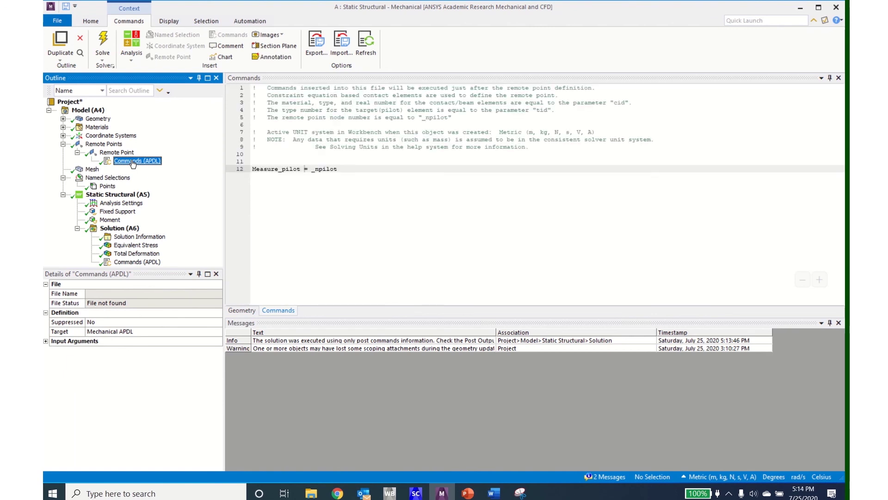
left_click(304, 169)
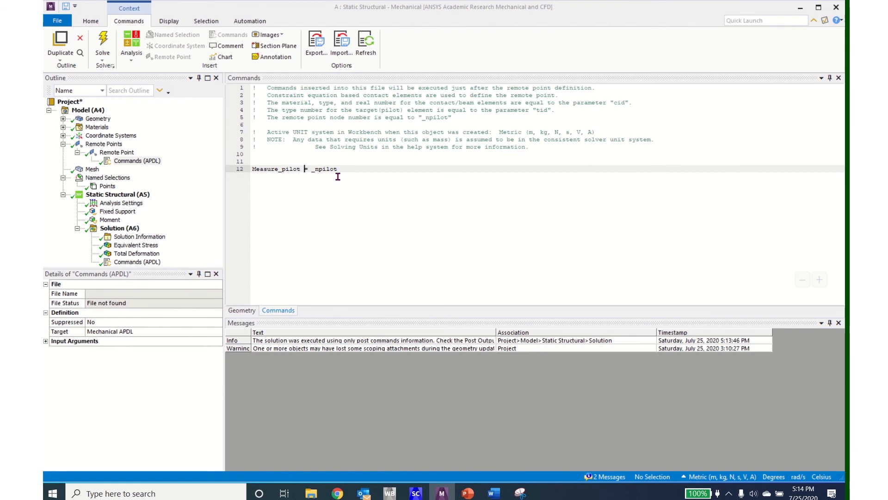
key("BackSpace")
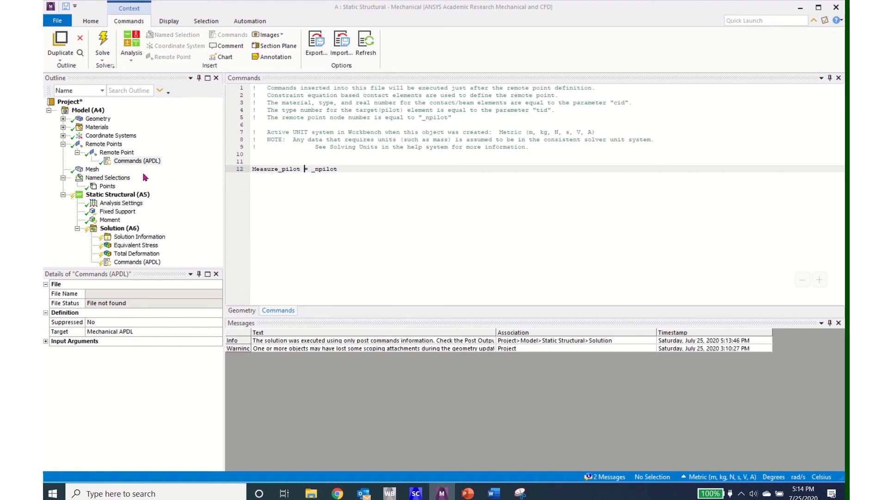
left_click(102, 40)
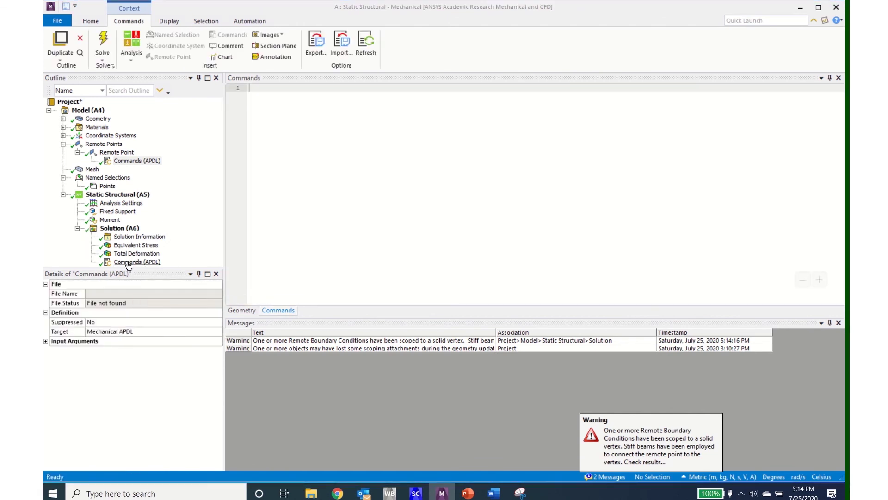
left_click(130, 262)
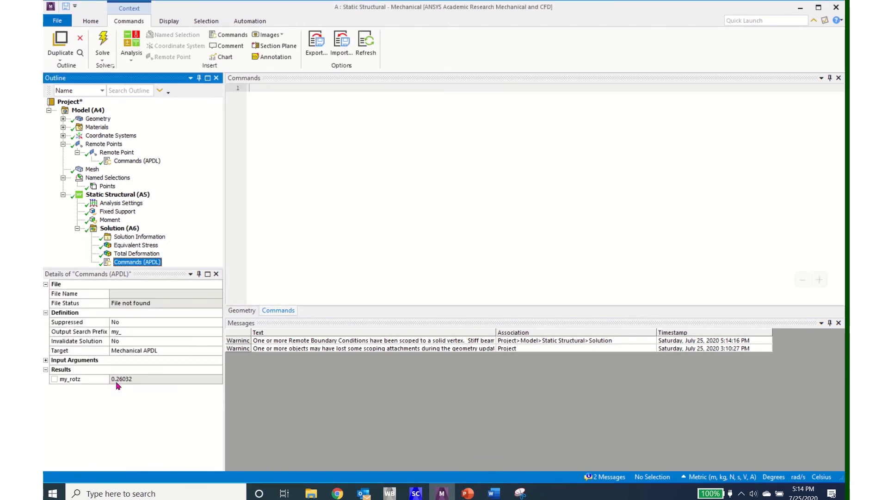